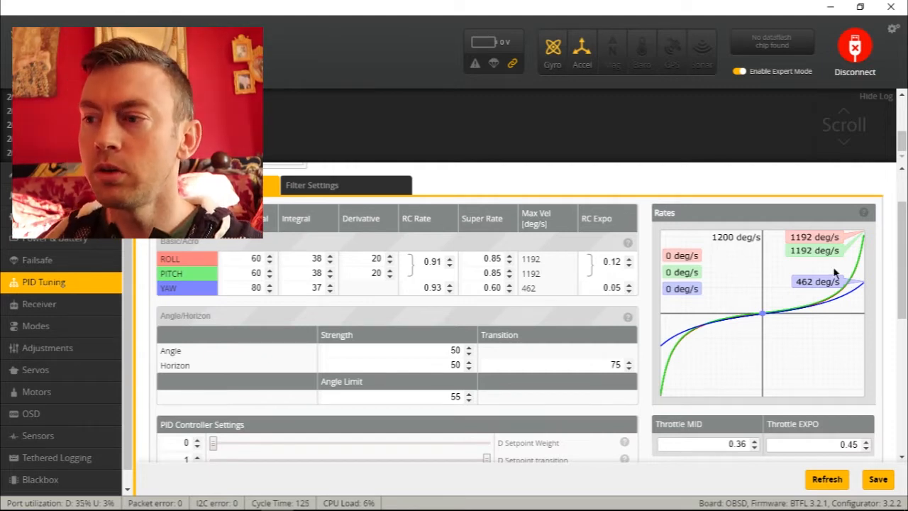
# Switch the active rate profile to Rateprofile 3
pyautogui.moveTo(902, 287); pyautogui.dragTo(905, 249)
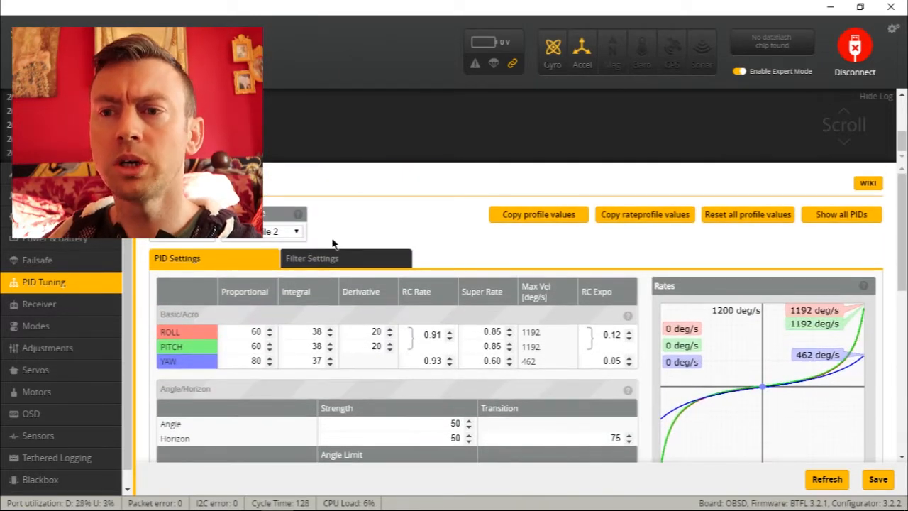
pyautogui.click(294, 232)
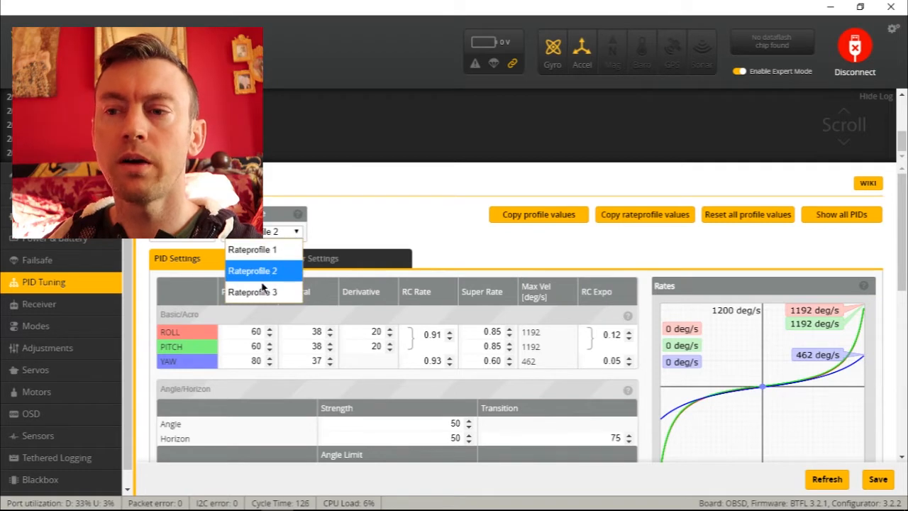
pyautogui.click(260, 291)
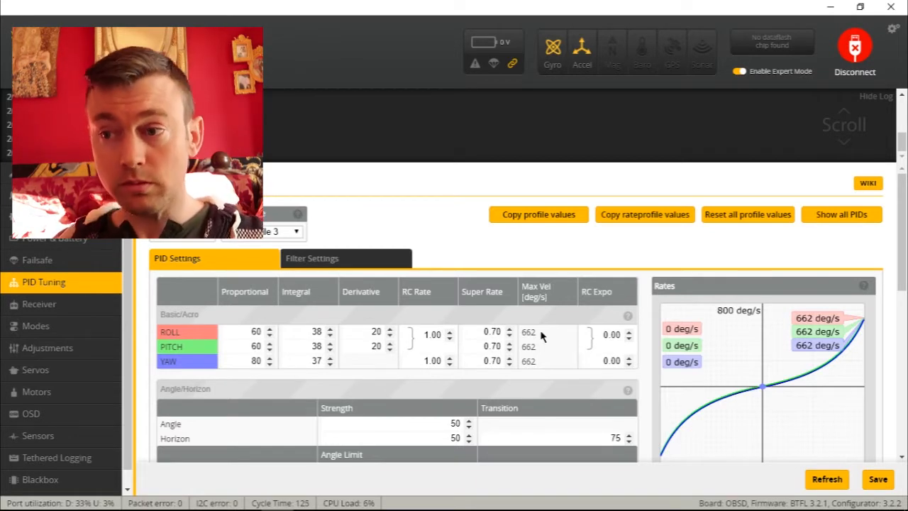
# Set the Super Rate to 0.00 for roll, pitch and yaw
pyautogui.press('BackSpace')
pyautogui.click(494, 346)
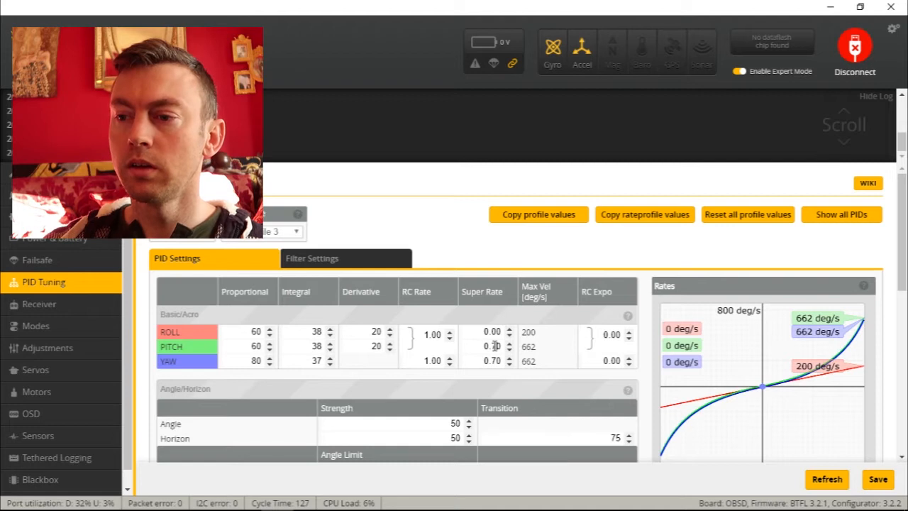
pyautogui.press('BackSpace')
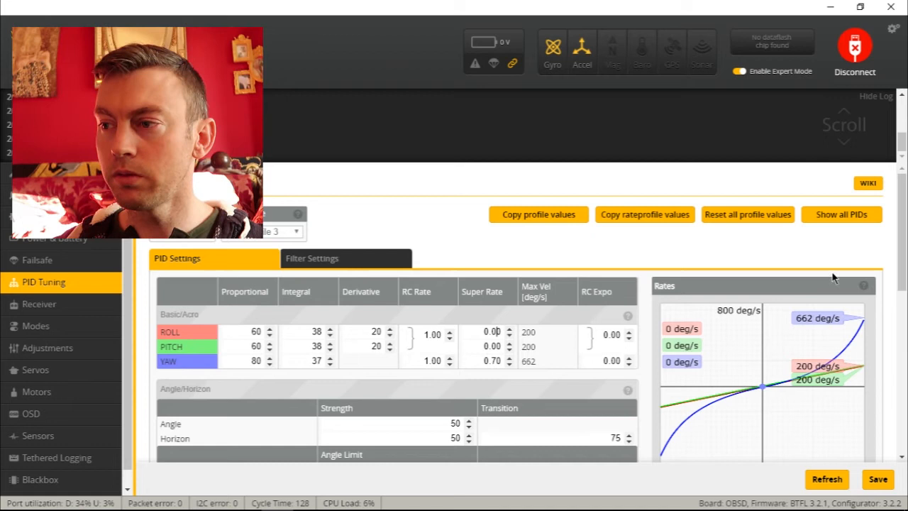
pyautogui.moveTo(901, 270); pyautogui.dragTo(903, 291)
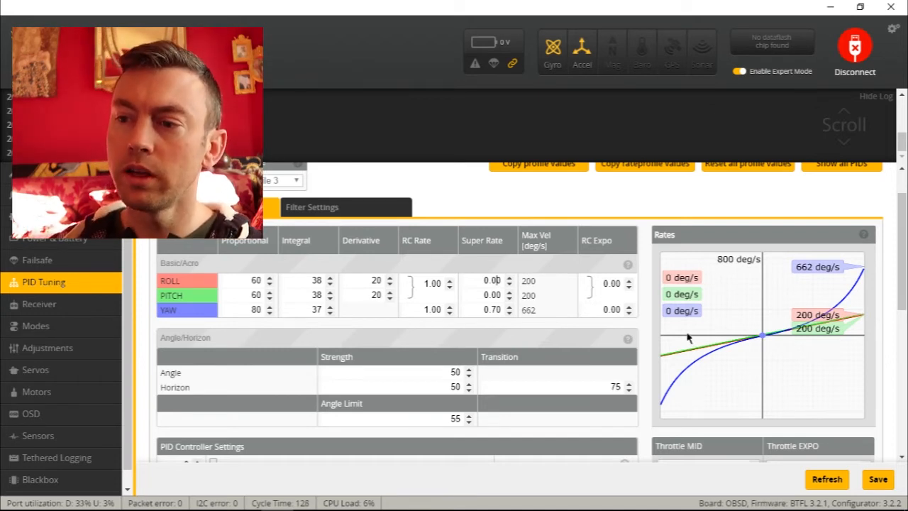
pyautogui.doubleClick(495, 309)
pyautogui.write('0')
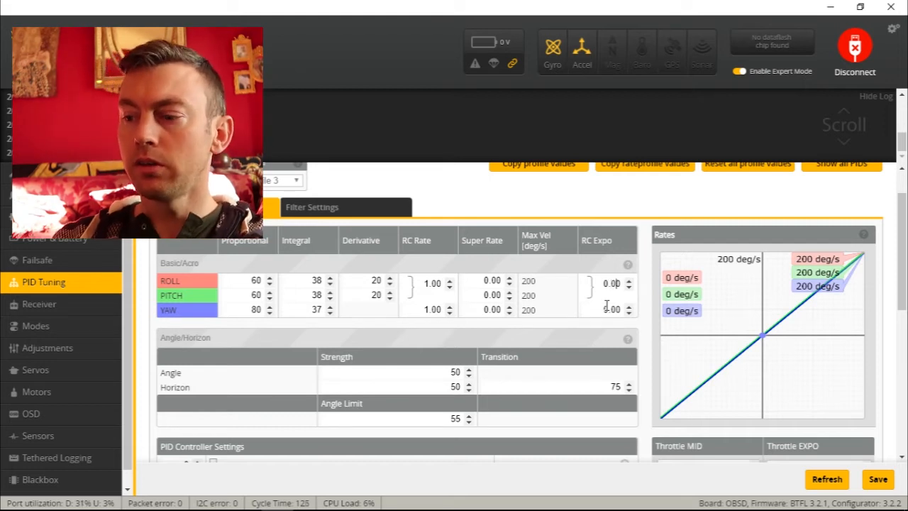
# Set the RC Expo to 0.70 for roll/pitch and for yaw
pyautogui.press('Delete')
pyautogui.write('7')
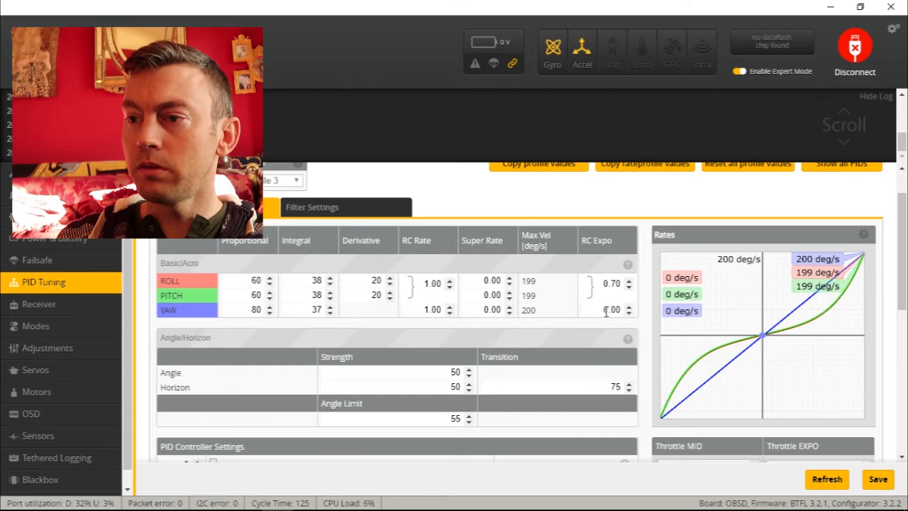
pyautogui.click(613, 309)
pyautogui.press('BackSpace')
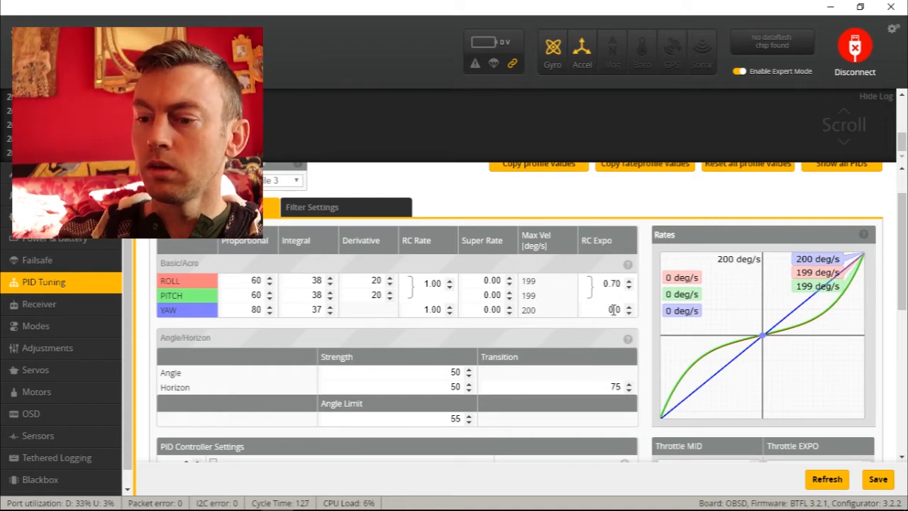
pyautogui.write('7')
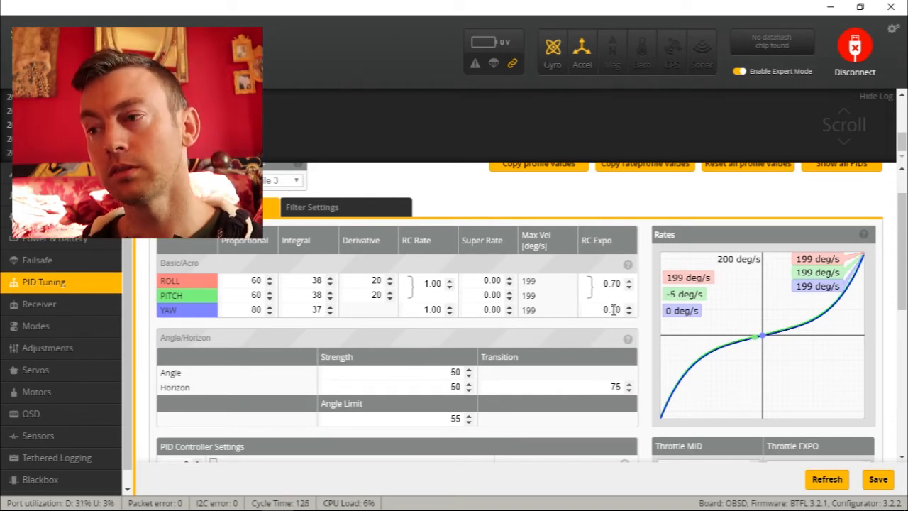
# Return the RC Expo to 0.00 for yaw and for roll/pitch
pyautogui.click(615, 310)
pyautogui.press('BackSpace')
pyautogui.write('0')
pyautogui.click(611, 283)
pyautogui.press('BackSpace')
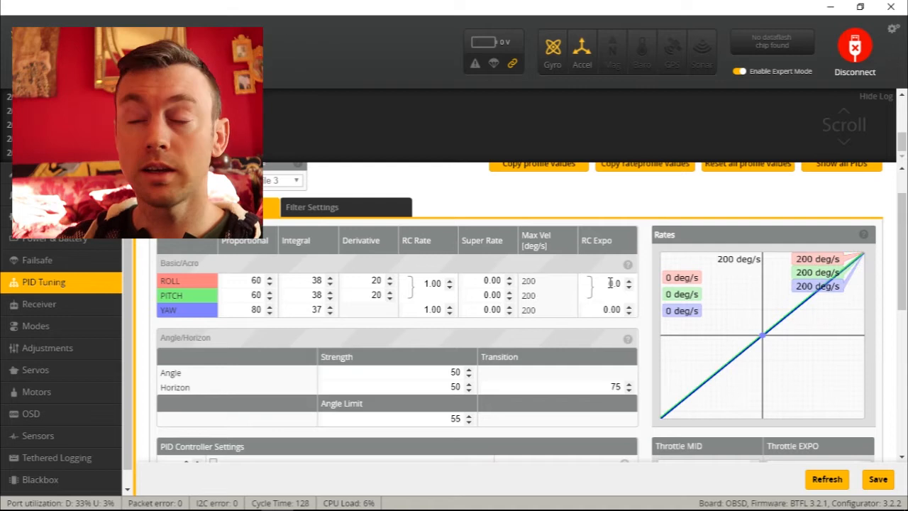
pyautogui.write('0')
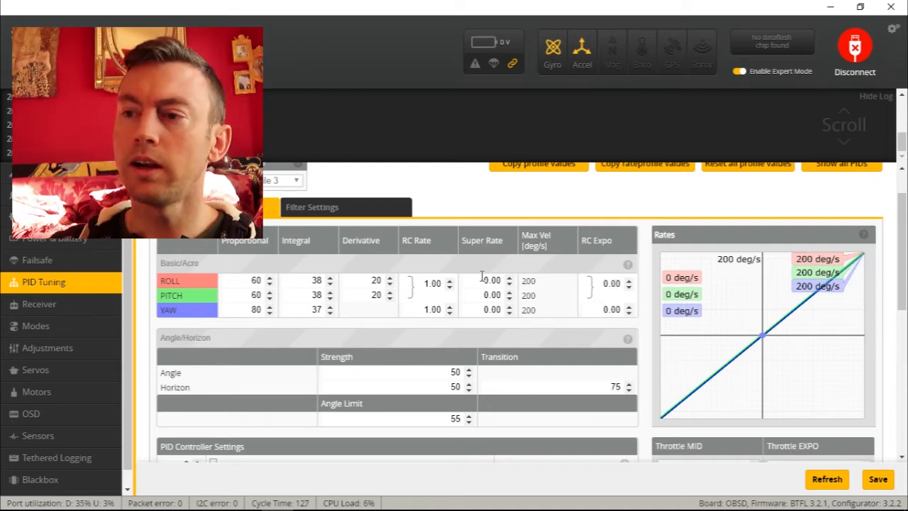
# Set the Super Rate to 0.60 for both roll and pitch
pyautogui.click(483, 276)
pyautogui.press('Right')
pyautogui.press('Right')
pyautogui.press('Right')
pyautogui.press('BackSpace')
pyautogui.write('6')
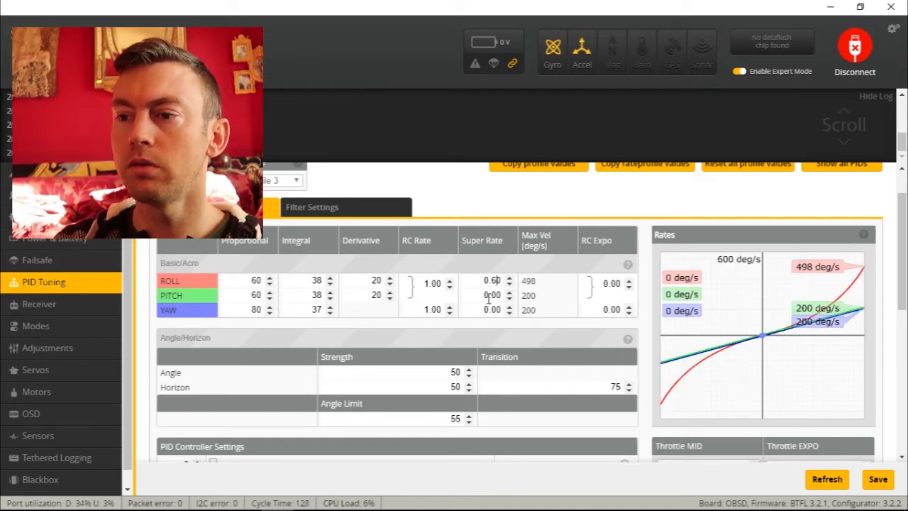
pyautogui.click(495, 296)
pyautogui.press('BackSpace')
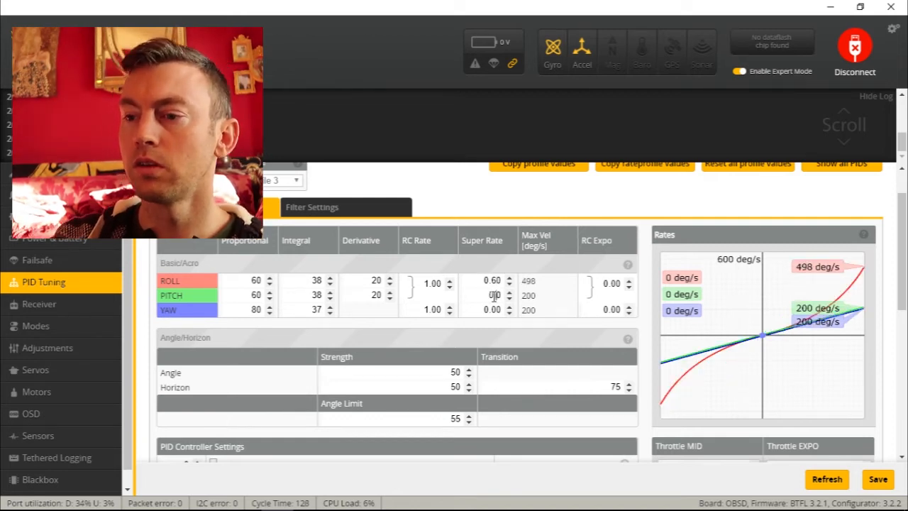
pyautogui.write('6')
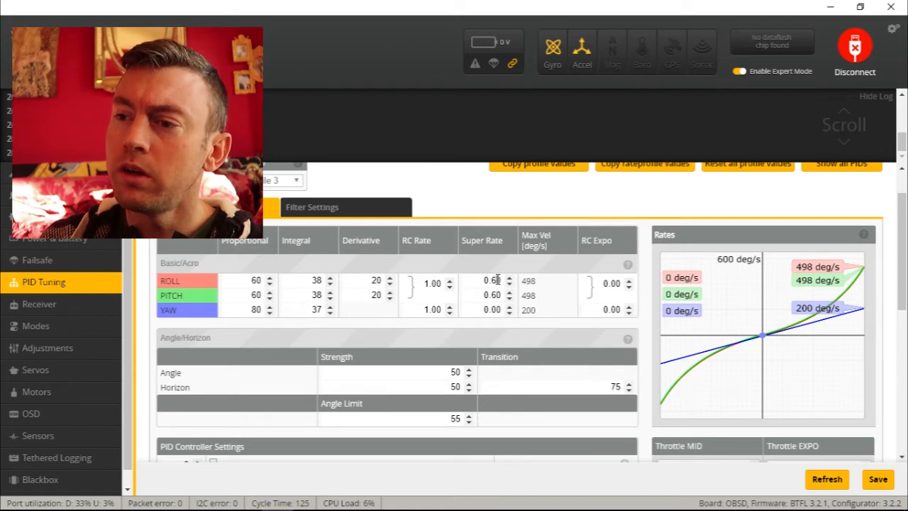
pyautogui.click(498, 280)
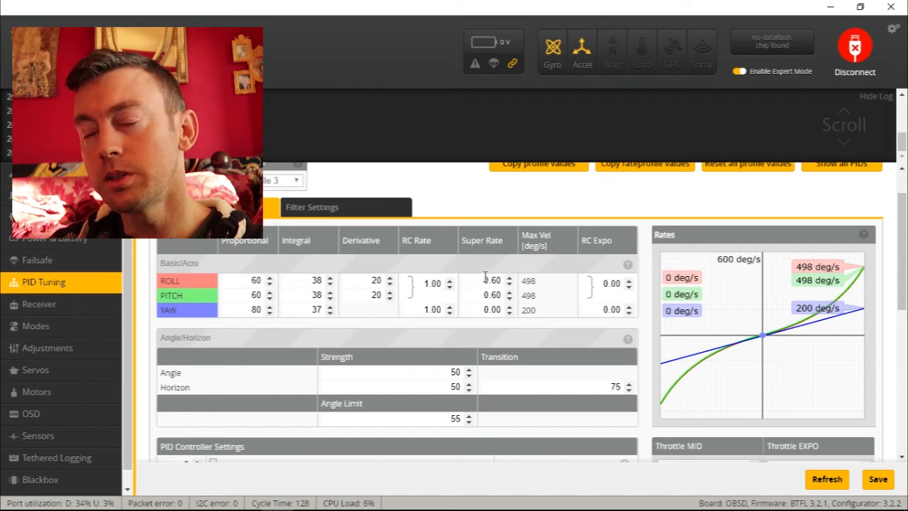
# Raise the shared roll/pitch RC Rate to 1.20
pyautogui.click(451, 281)
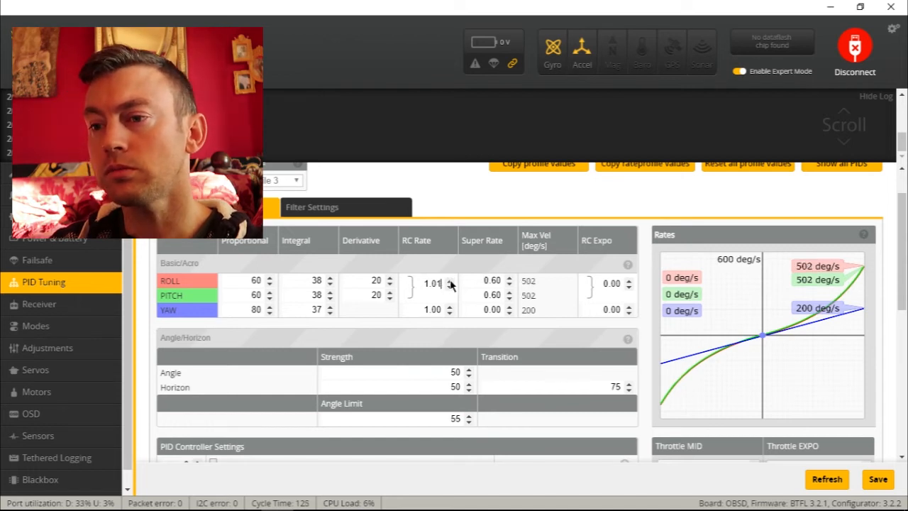
pyautogui.scroll(7, 450, 283)
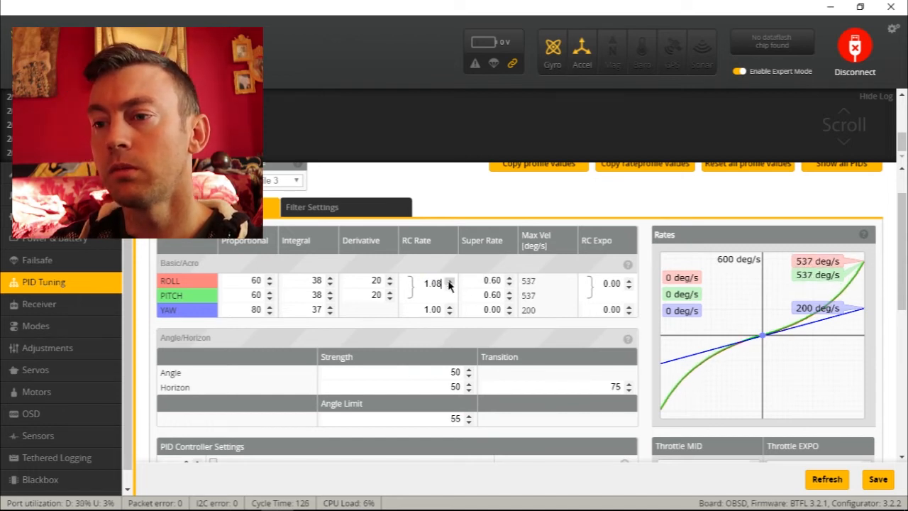
pyautogui.scroll(8, 449, 284)
pyautogui.scroll(1, 449, 285)
pyautogui.scroll(1, 450, 283)
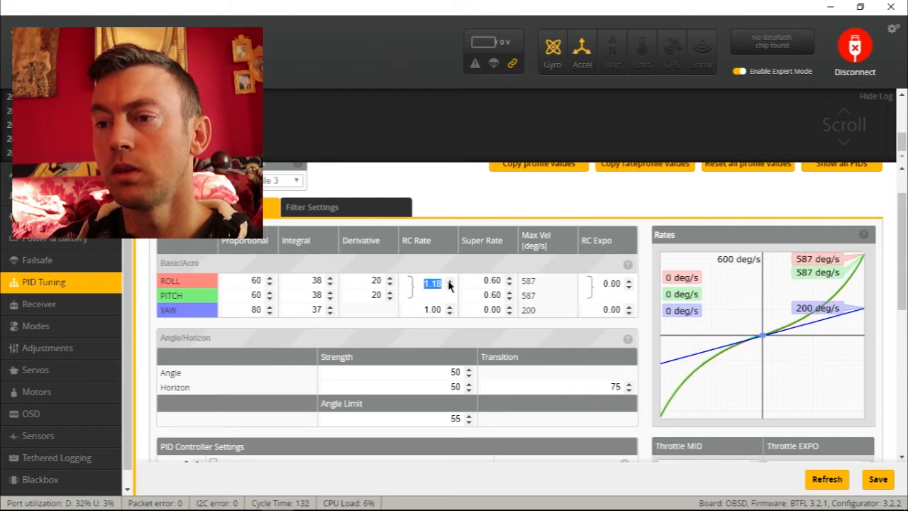
pyautogui.scroll(2, 449, 283)
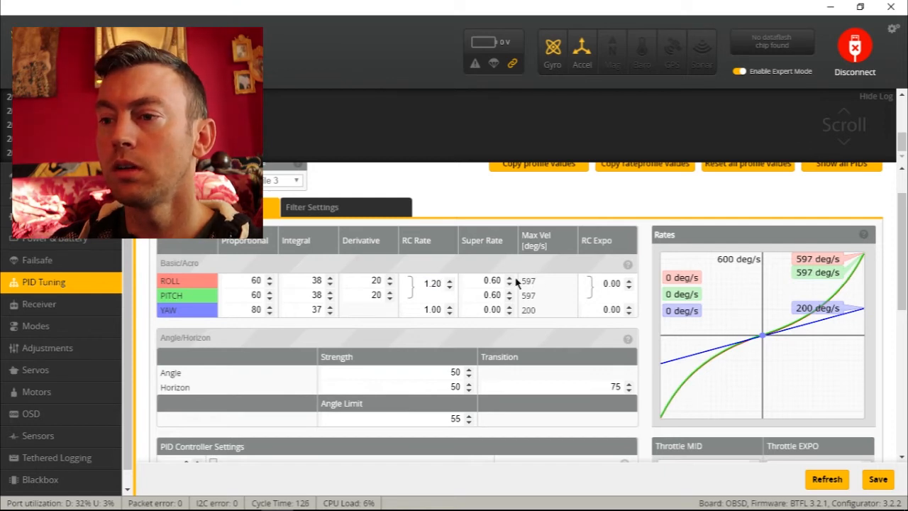
# Sweep the roll Super Rate gradually up to 0.97, and settle both roll and pitch at 0.80
pyautogui.click(510, 278)
pyautogui.scroll(13, 510, 281)
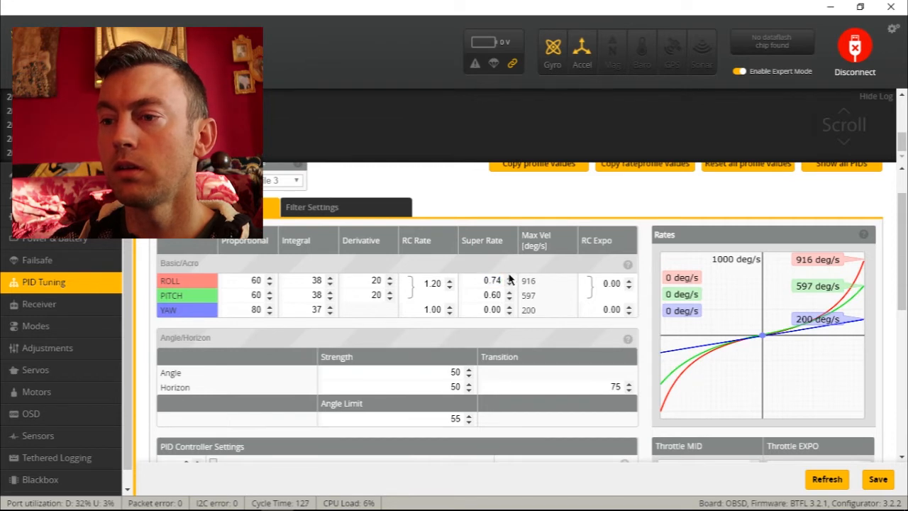
pyautogui.scroll(8, 509, 281)
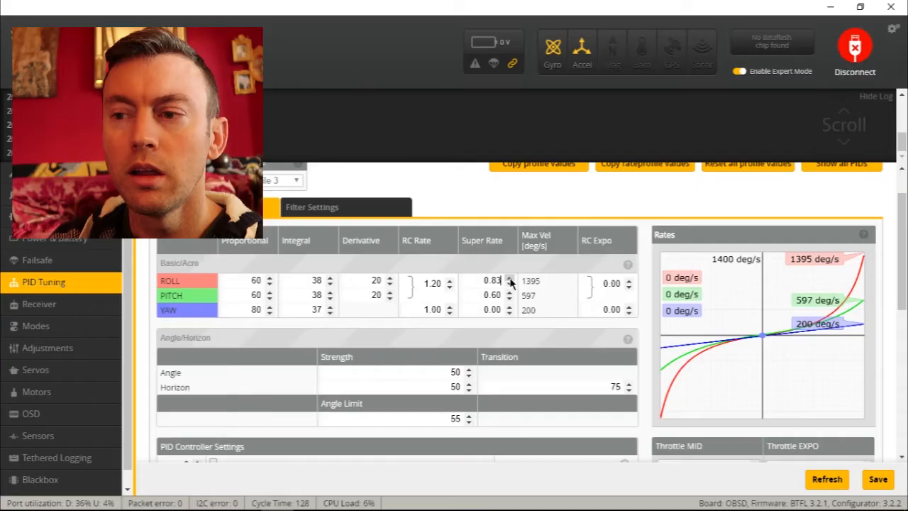
pyautogui.scroll(-3, 510, 282)
pyautogui.scroll(6, 510, 282)
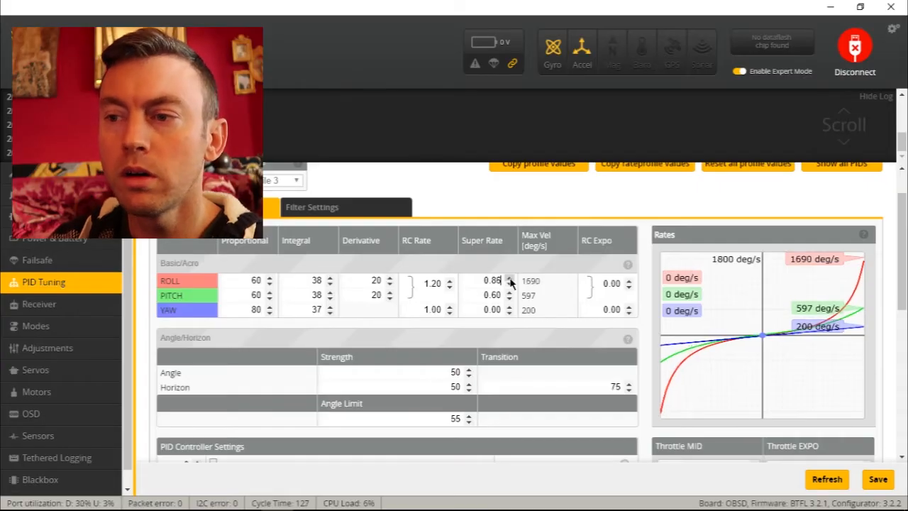
pyautogui.click(510, 281)
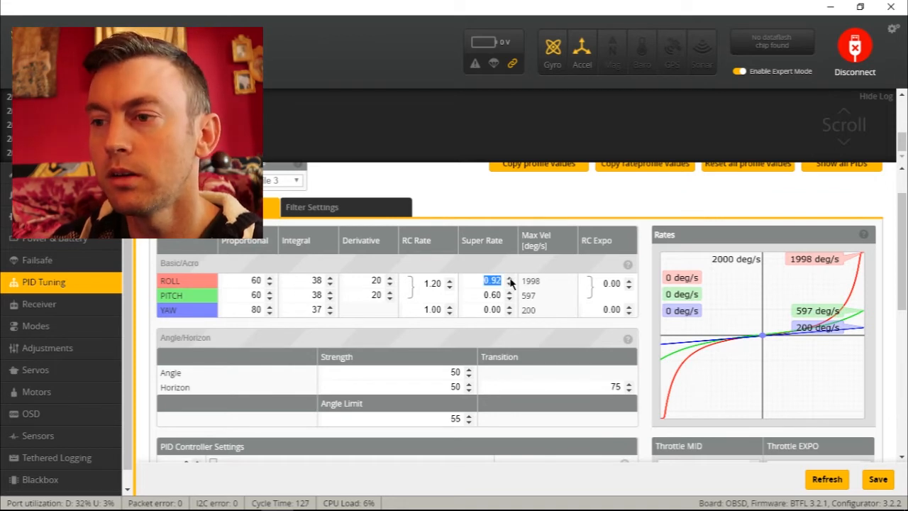
pyautogui.scroll(7, 510, 282)
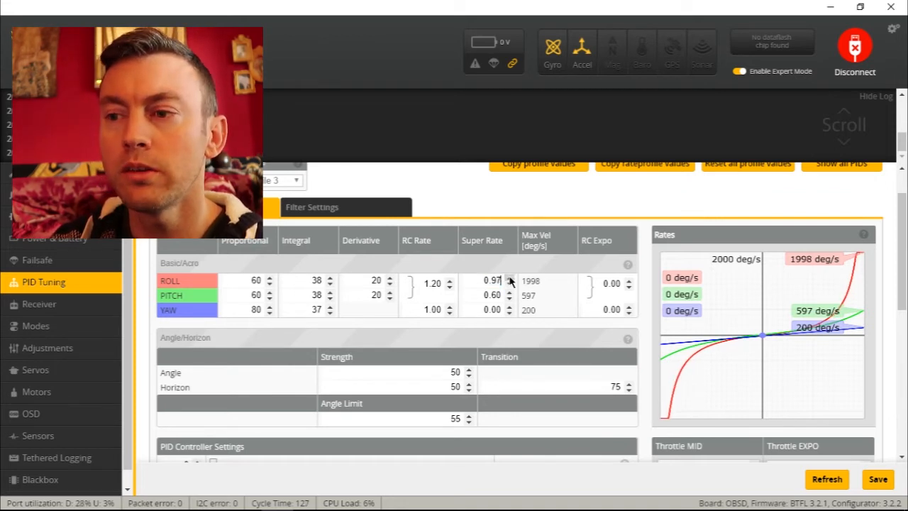
pyautogui.click(510, 280)
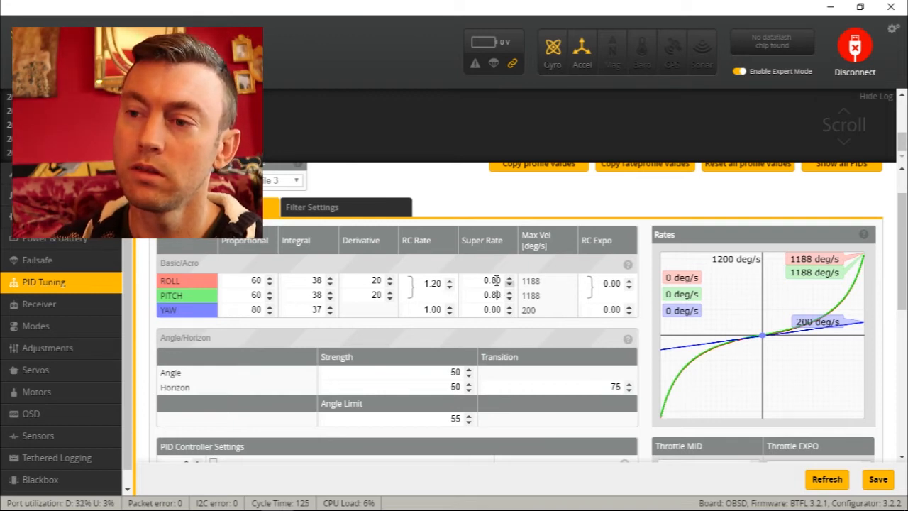
# Set the yaw RC Rate to 1.20 and the yaw Super Rate to 0.80
pyautogui.click(434, 306)
pyautogui.press('BackSpace')
pyautogui.write('2')
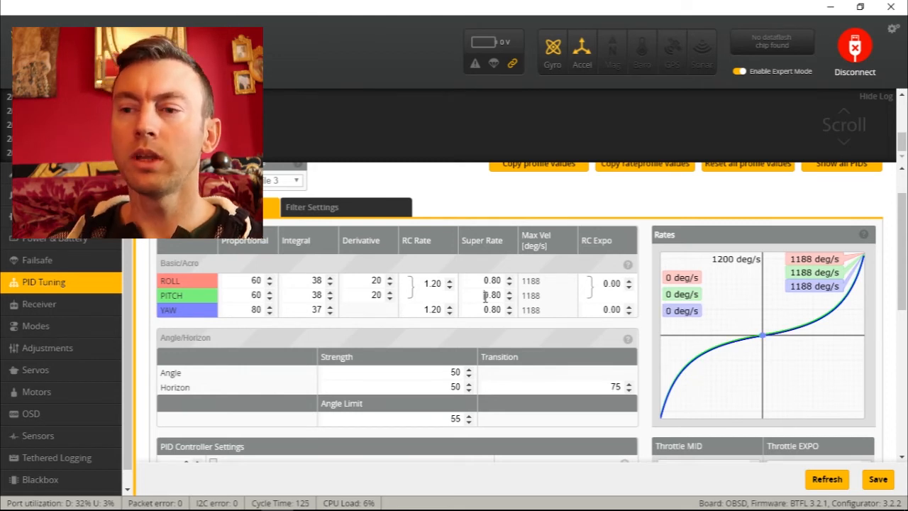
# Lower the shared roll/pitch RC Rate to 1.05
pyautogui.click(449, 287)
pyautogui.click(449, 287)
pyautogui.click(449, 286)
pyautogui.click(449, 287)
pyautogui.click(449, 287)
pyautogui.click(449, 286)
pyautogui.click(449, 286)
pyautogui.click(449, 286)
pyautogui.click(449, 287)
pyautogui.click(450, 286)
pyautogui.click(449, 287)
pyautogui.click(449, 287)
pyautogui.click(449, 286)
pyautogui.click(449, 287)
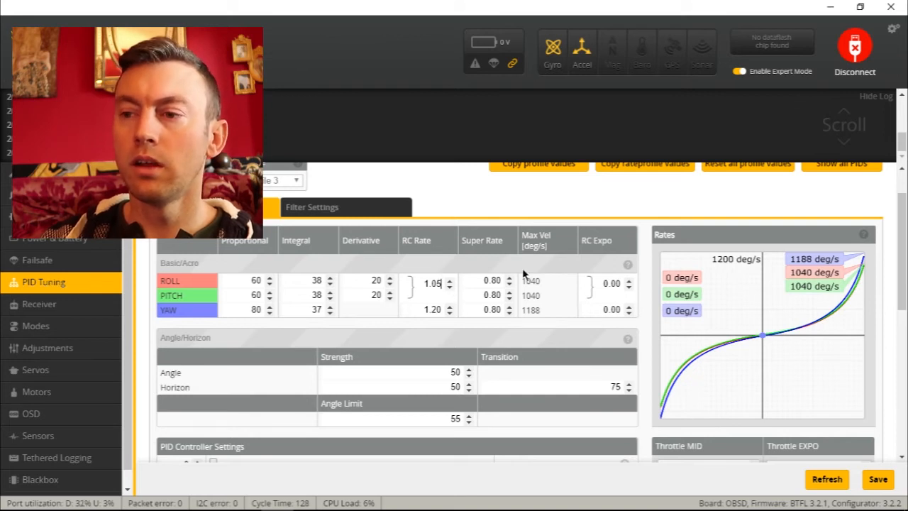
# Adjust the roll and pitch Super Rates to 0.82 each, and lower their shared RC Rate to 0.95
pyautogui.click(508, 280)
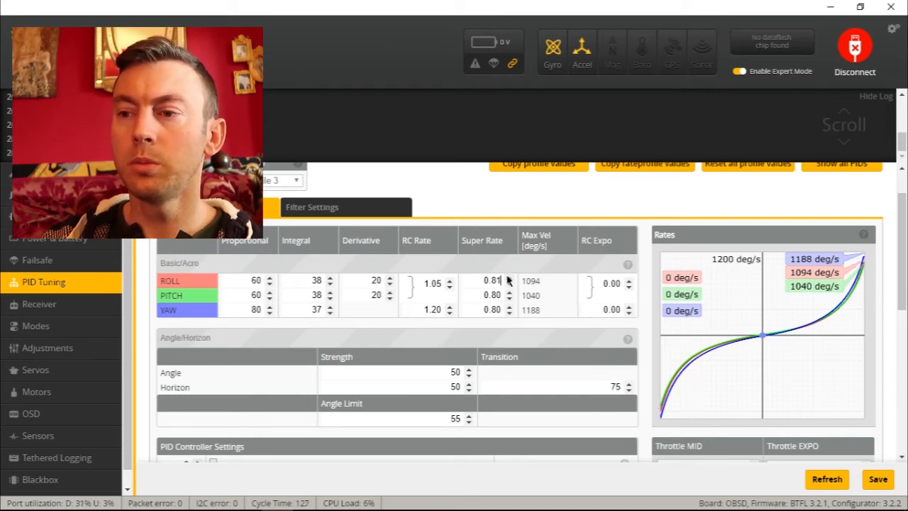
pyautogui.click(508, 281)
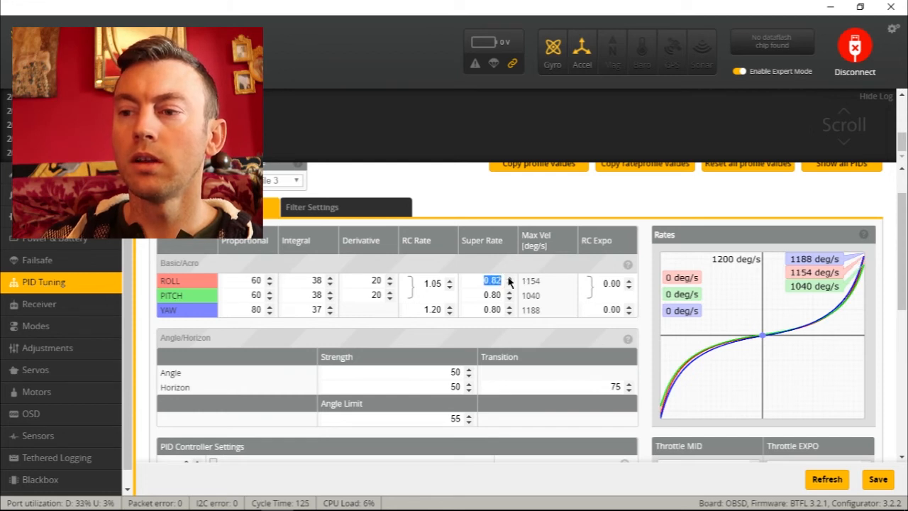
pyautogui.click(509, 280)
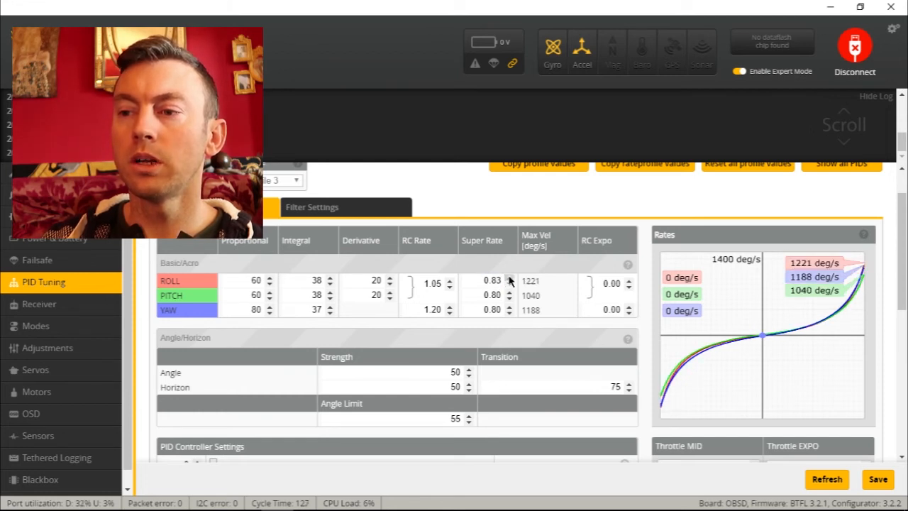
pyautogui.click(509, 293)
pyautogui.click(509, 293)
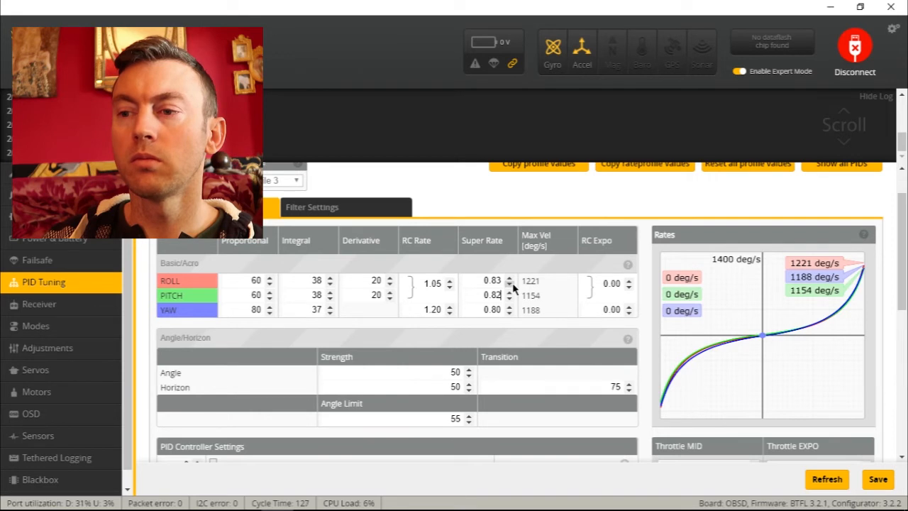
pyautogui.click(509, 284)
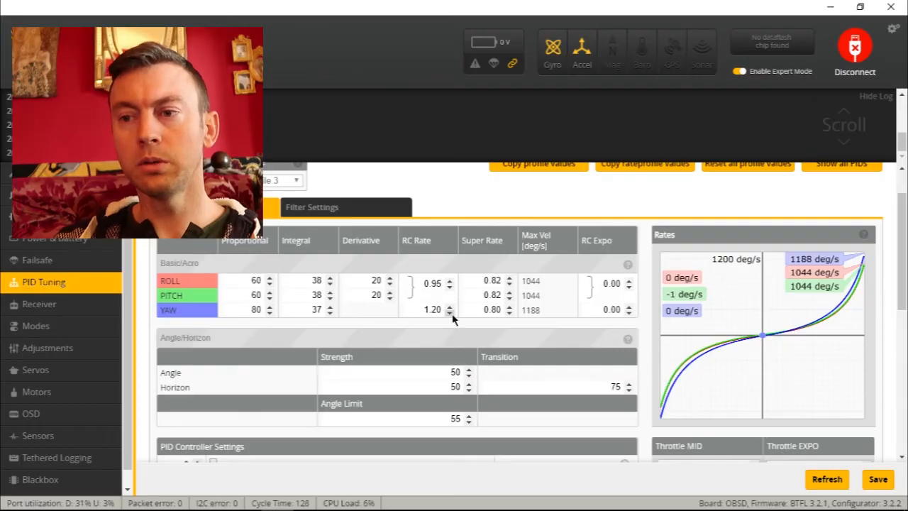
# Lower the yaw RC Rate to 1.13
pyautogui.click(450, 313)
pyautogui.click(449, 313)
pyautogui.doubleClick(449, 312)
pyautogui.doubleClick(450, 312)
pyautogui.click(450, 313)
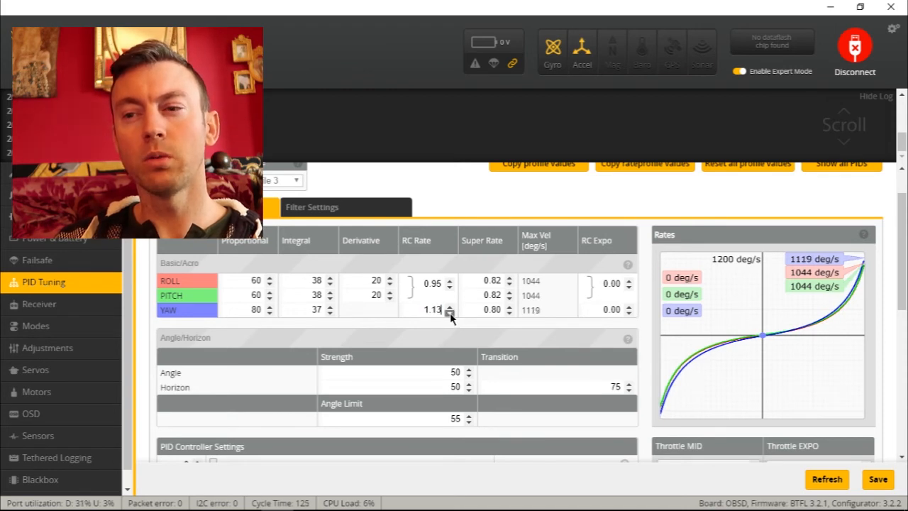